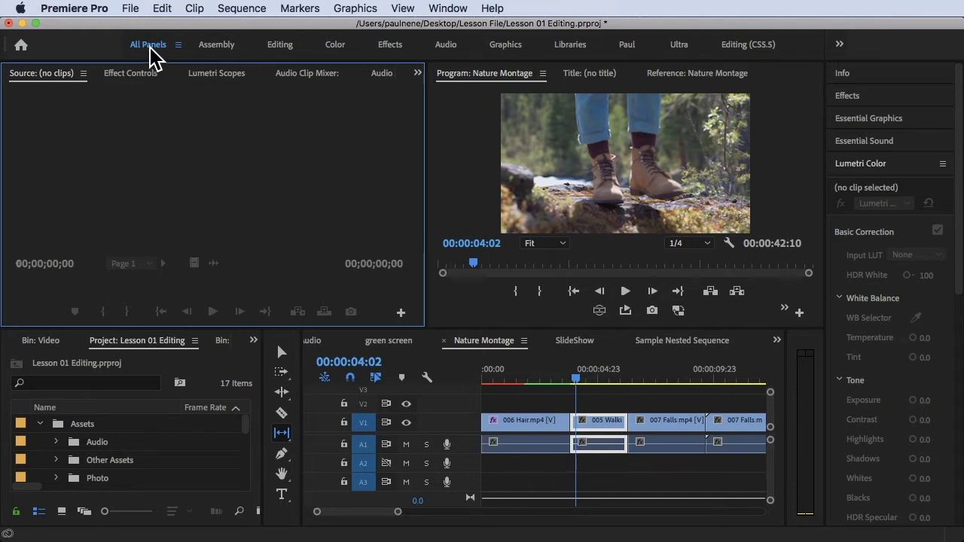
- Switch to the All Panels workspace and give the Tools panel focus
left_click(448, 8)
mouse_move(460, 26)
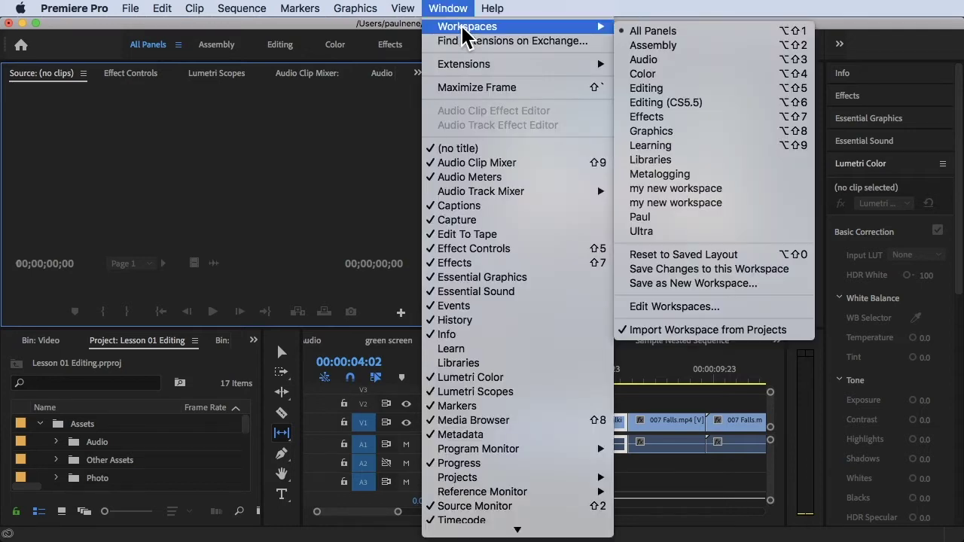
left_click(674, 34)
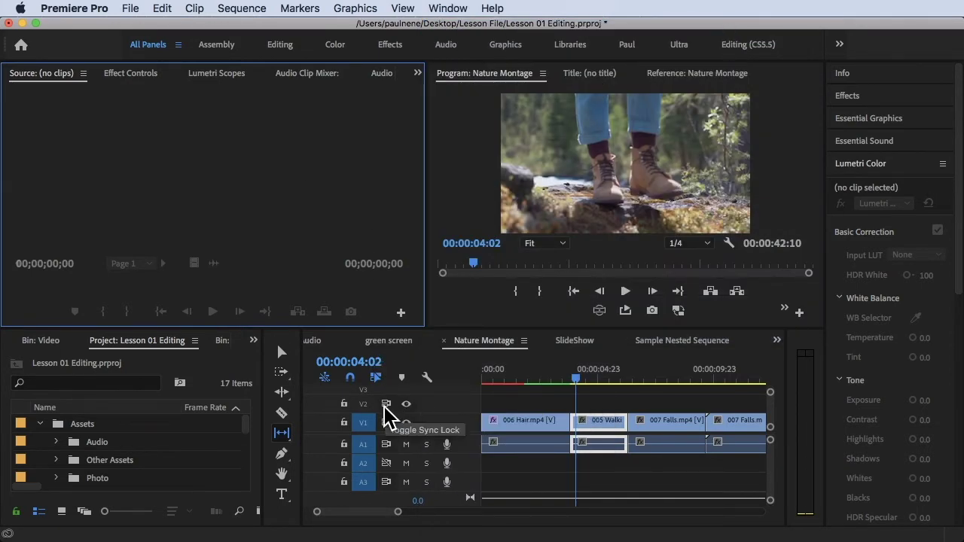
left_click(288, 346)
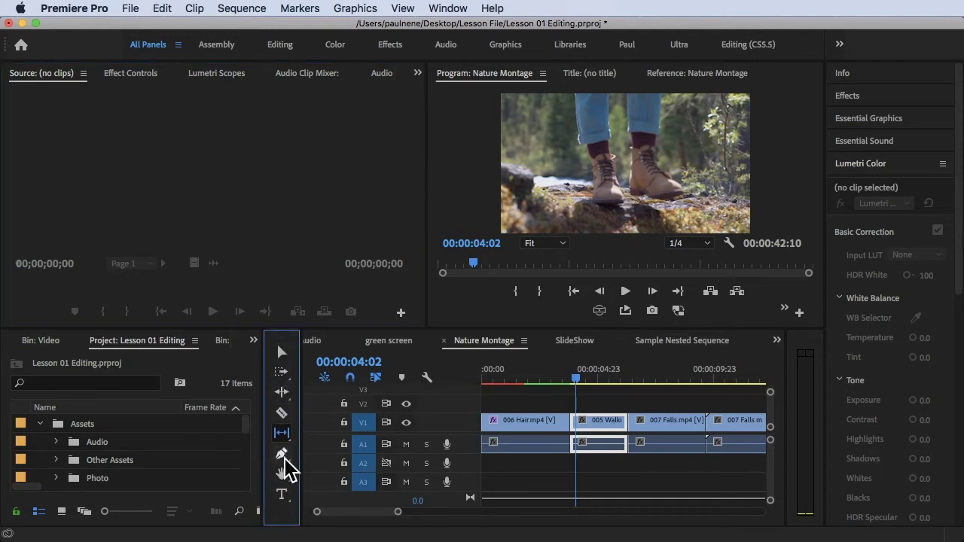
left_click(448, 9)
scroll(471, 399, "down", 2)
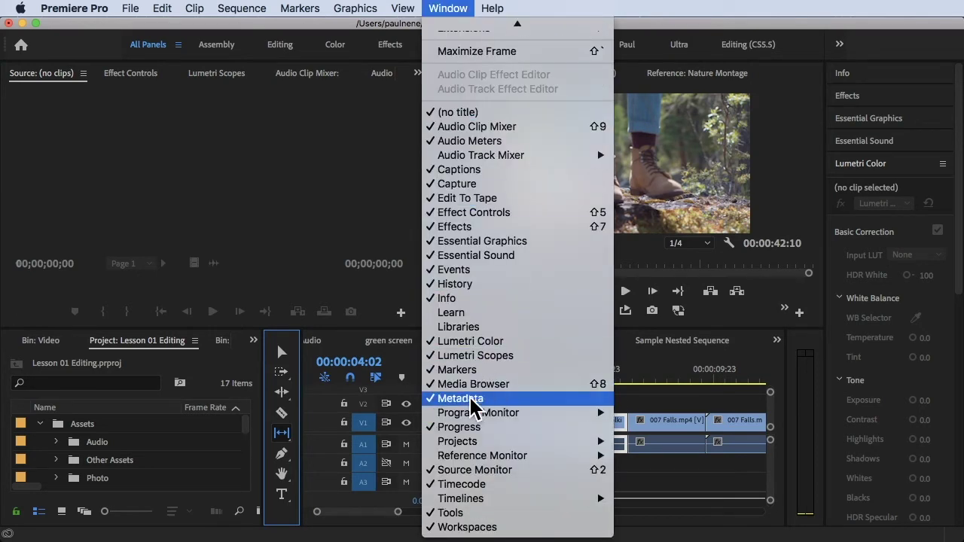
left_click(450, 513)
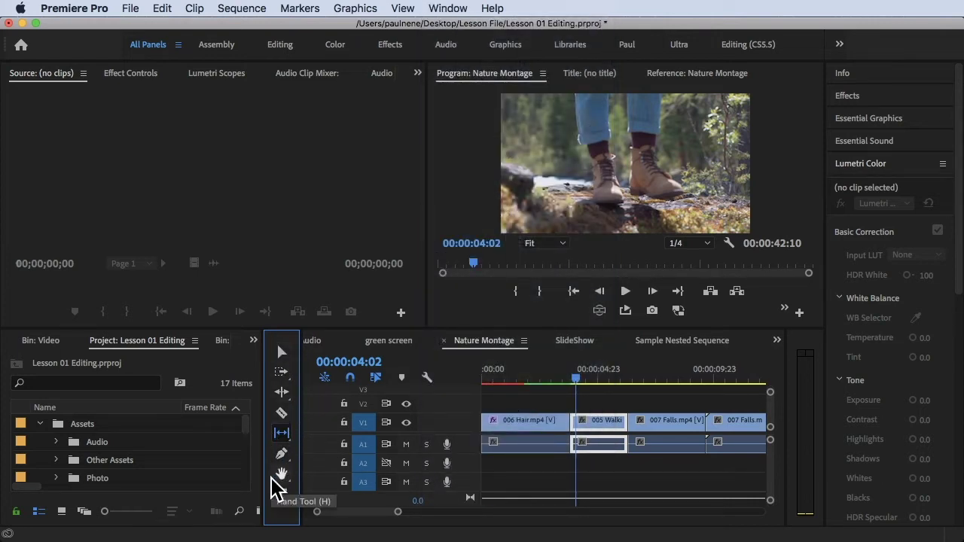
- Choose the Slip Tool (Y) from the Slip/Slide tool flyout
left_click(283, 434)
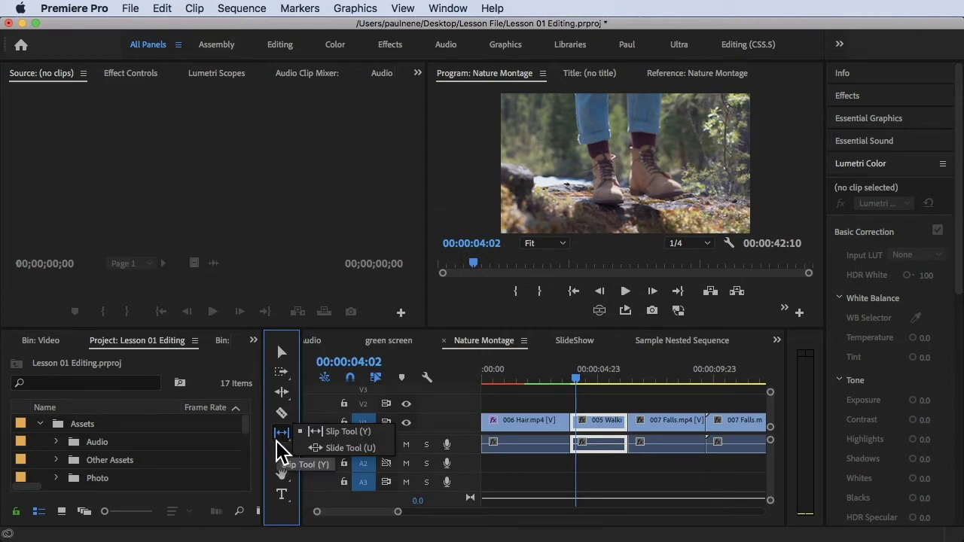
left_click(347, 434)
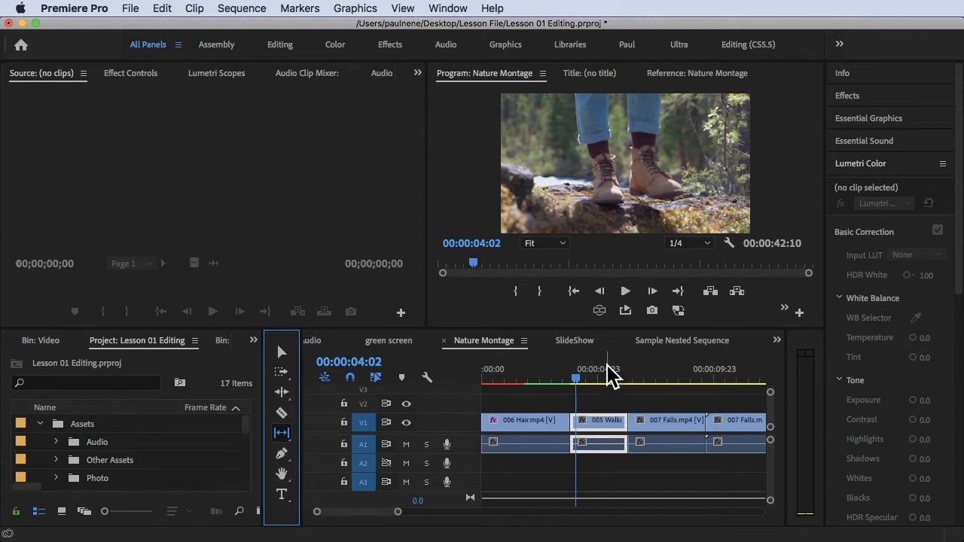
- Scrub the montage up to the Walking clip's boots, then zoom the timeline in
left_click_drag(576, 379, 510, 369)
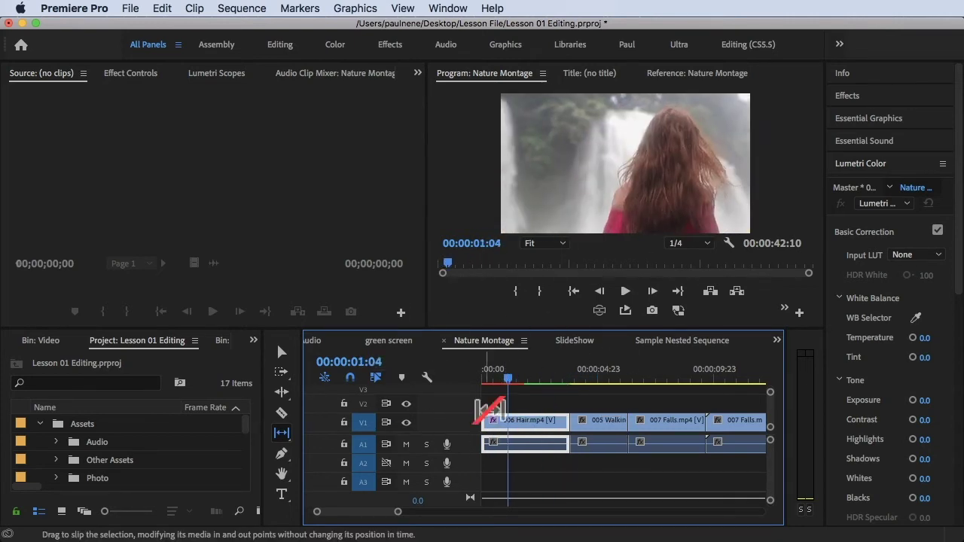
left_click_drag(501, 373, 600, 400)
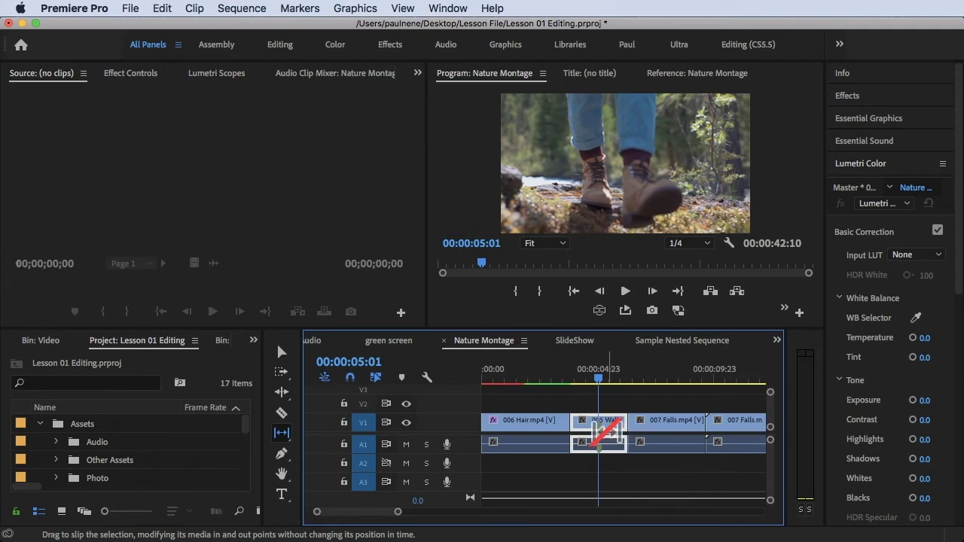
key("=")
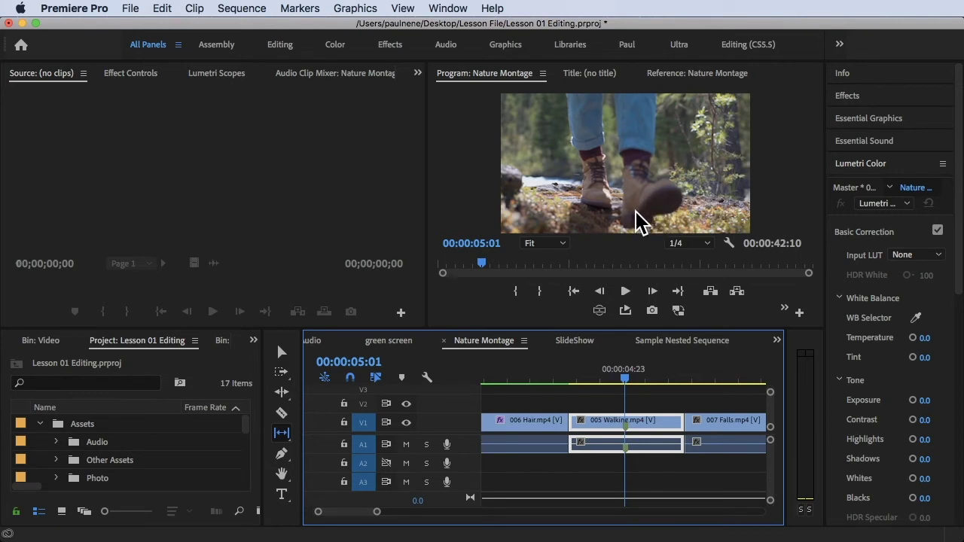
- Scrub into the Walking clip, deselect it, and add a marker around 00:00:04:06
left_click_drag(624, 378, 593, 378)
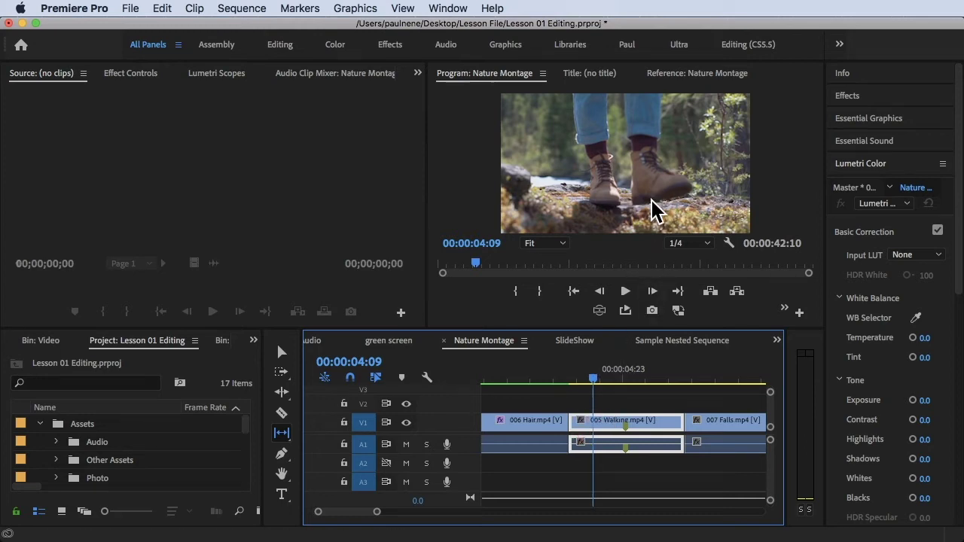
mouse_move(601, 379)
left_mouse_down()
mouse_move(629, 381)
mouse_move(588, 380)
left_mouse_up()
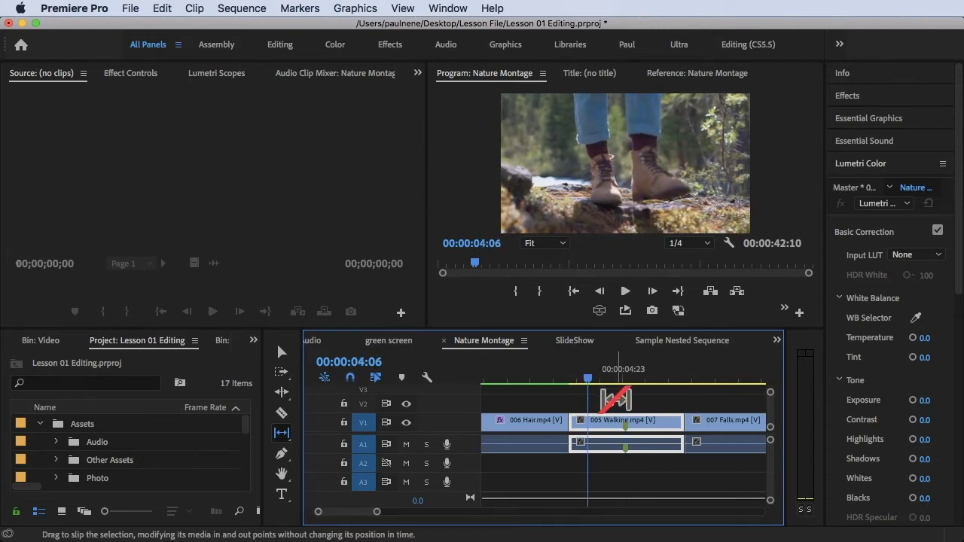
left_click(616, 398)
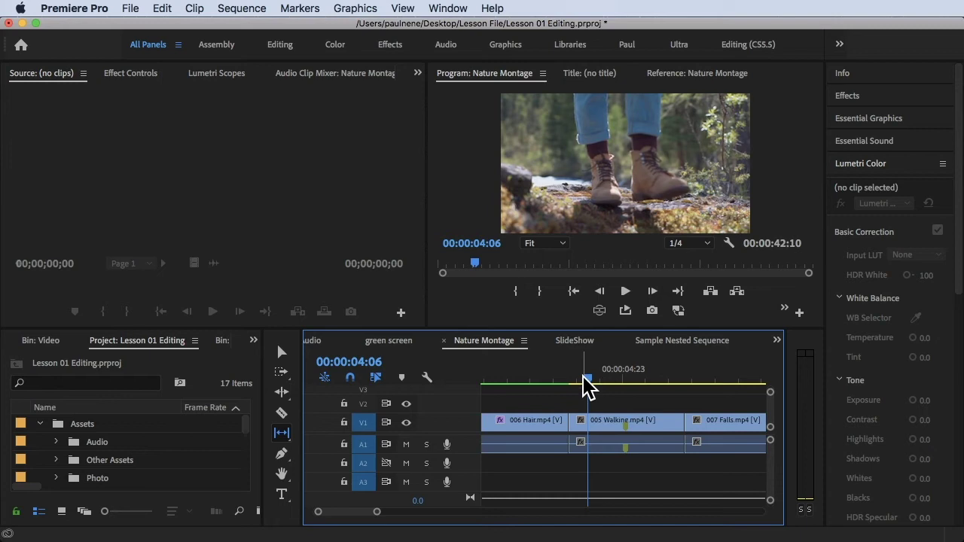
key("m")
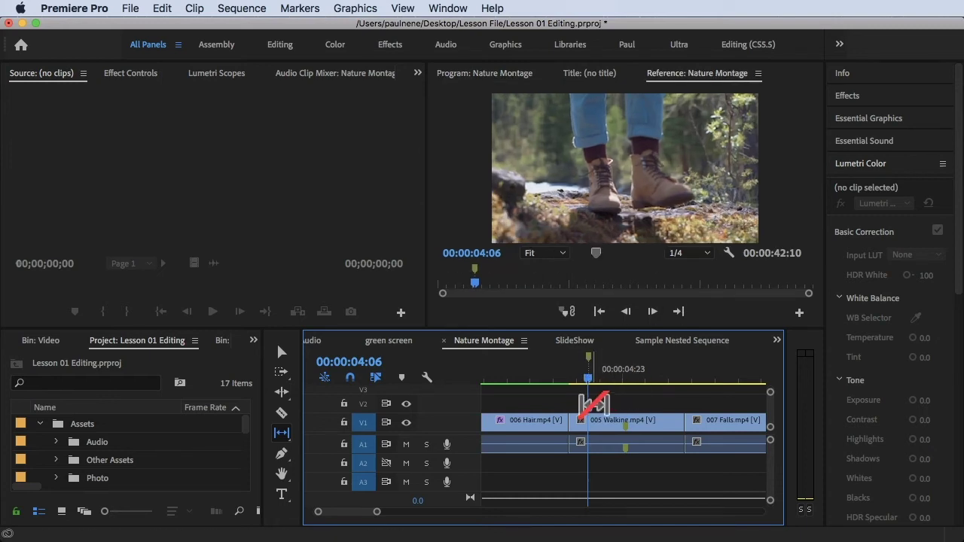
left_click_drag(589, 378, 614, 399)
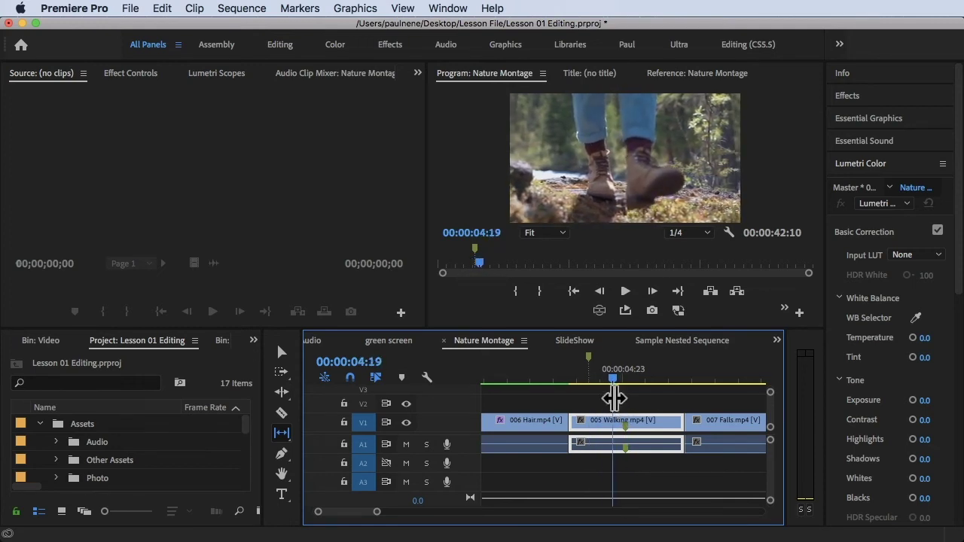
left_click(282, 352)
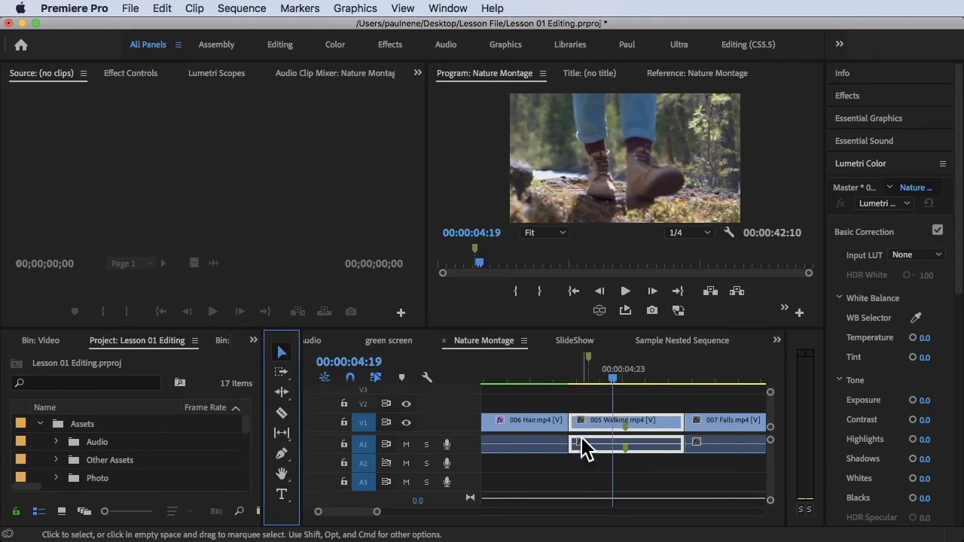
left_click_drag(578, 422, 610, 435)
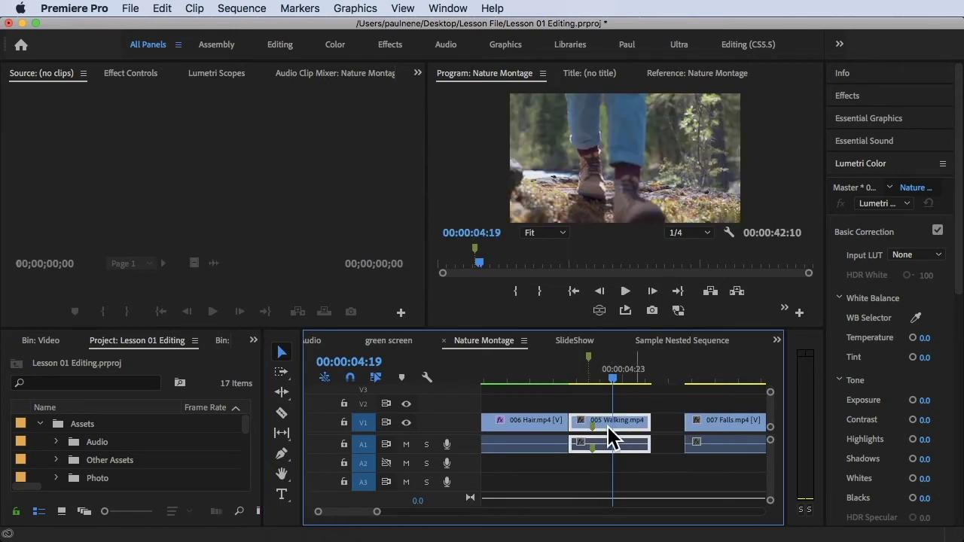
left_click_drag(615, 377, 597, 381)
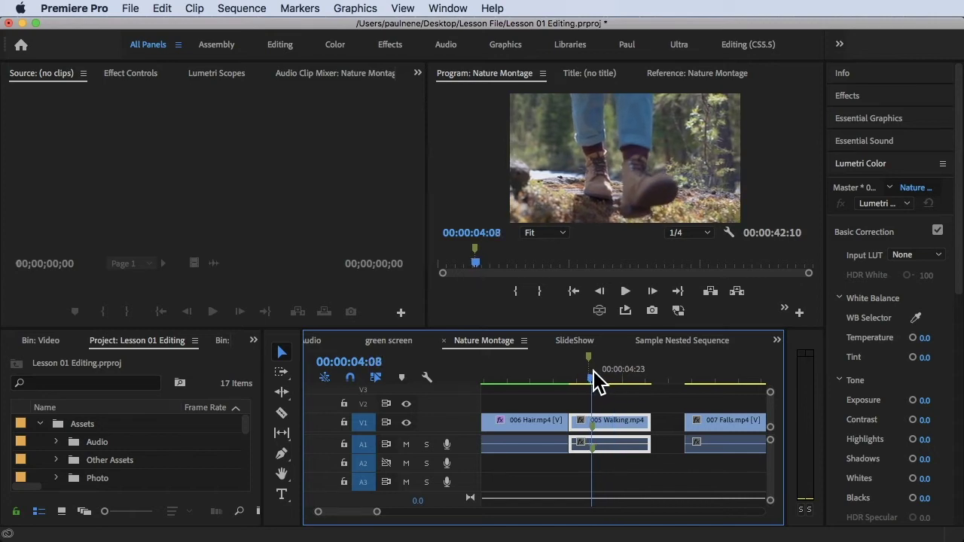
left_click_drag(574, 438, 600, 425)
left_click(591, 375)
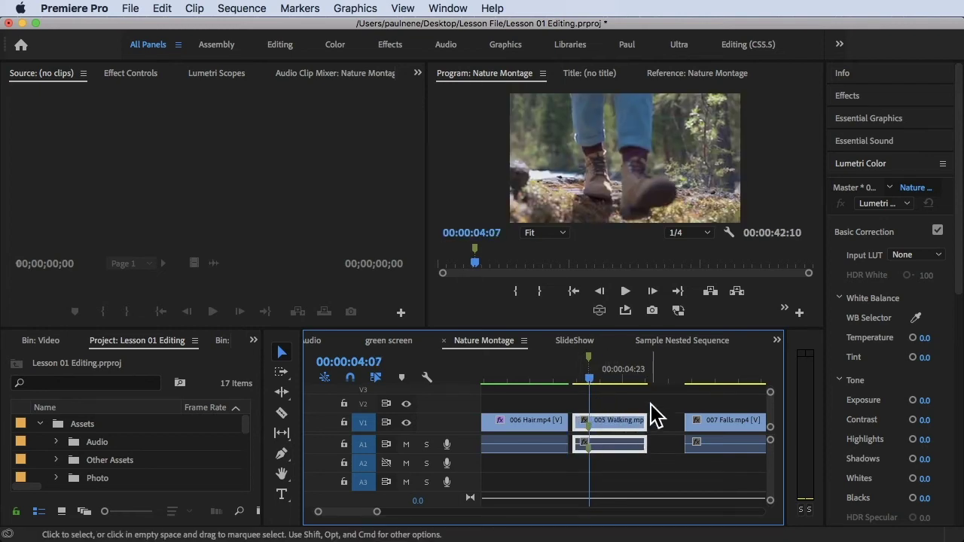
left_click_drag(653, 427, 724, 426)
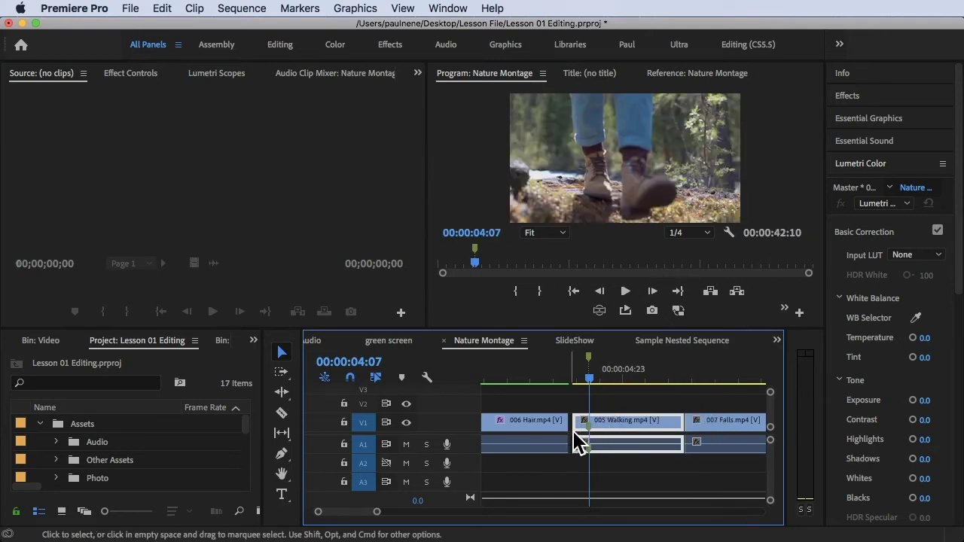
left_click_drag(577, 422, 557, 429)
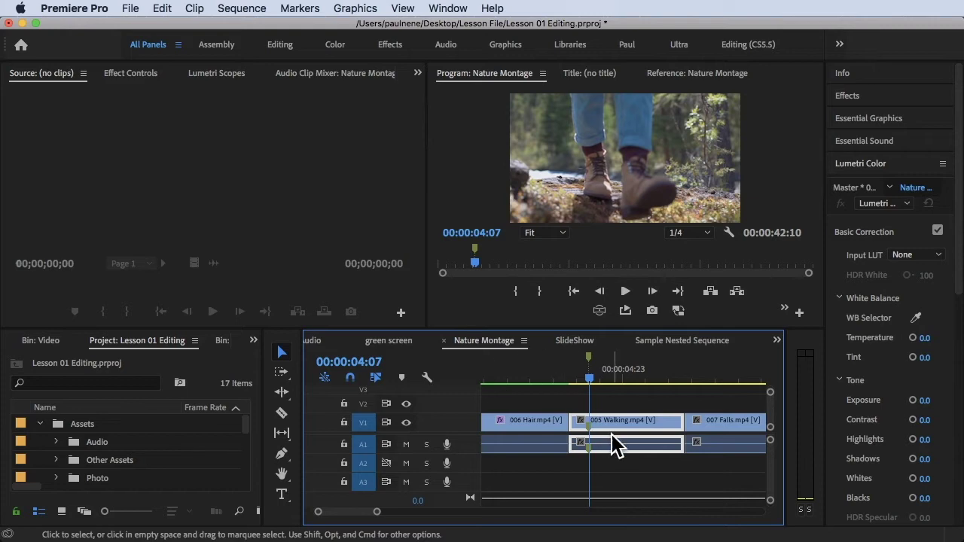
left_click_drag(622, 445, 622, 443)
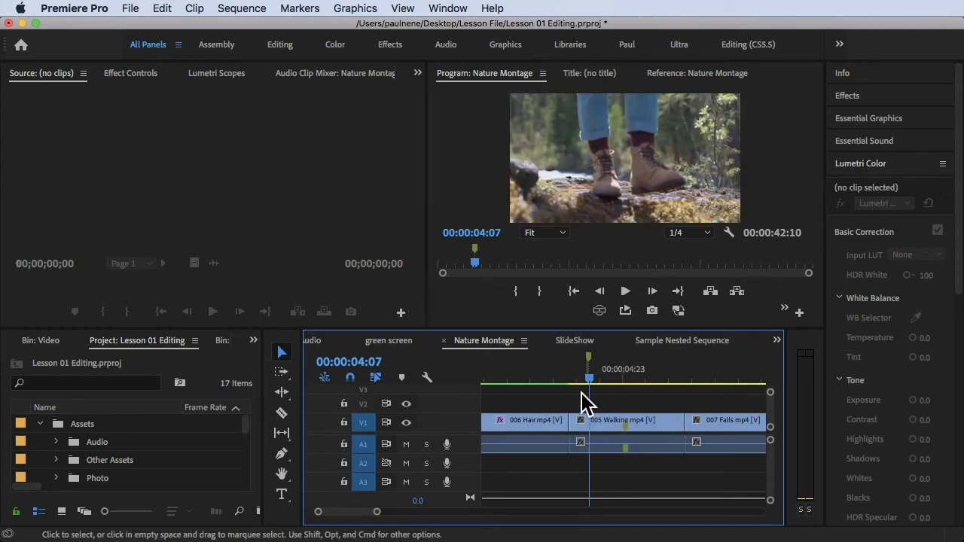
left_click(284, 435)
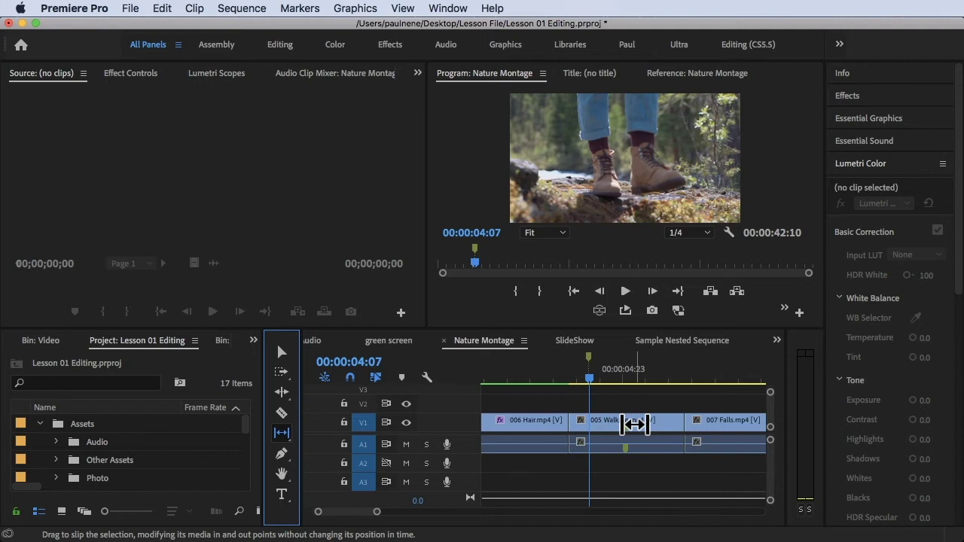
left_click(687, 376)
left_click_drag(687, 376, 572, 379)
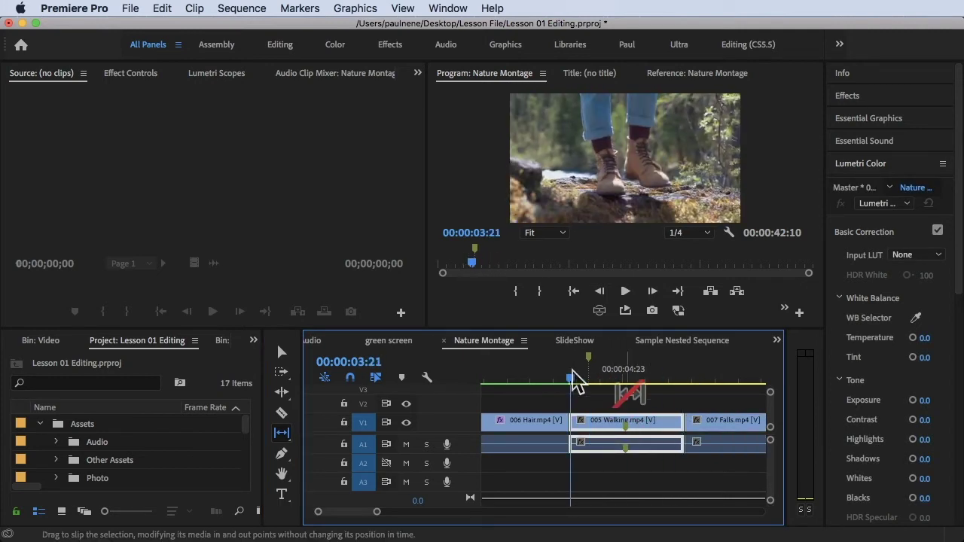
left_click(622, 399)
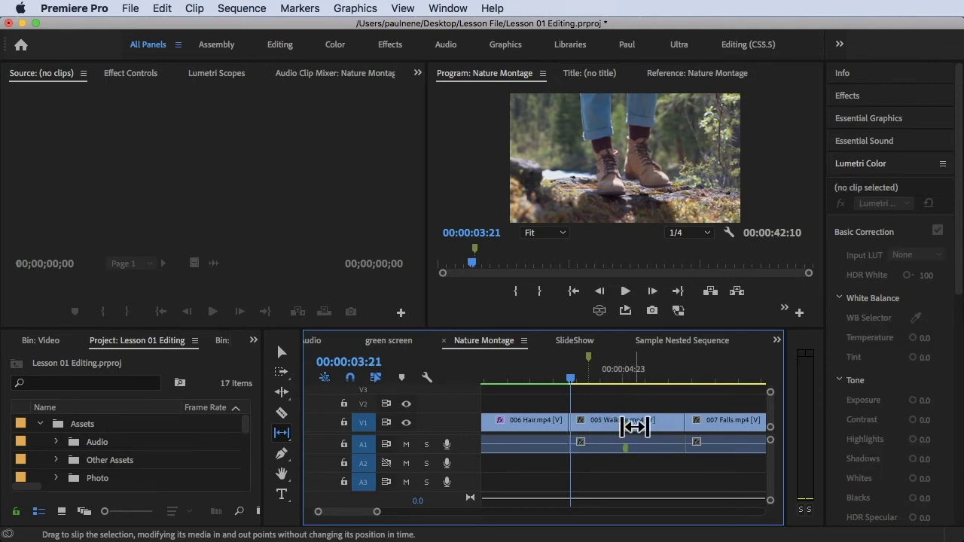
left_click_drag(631, 427, 630, 428)
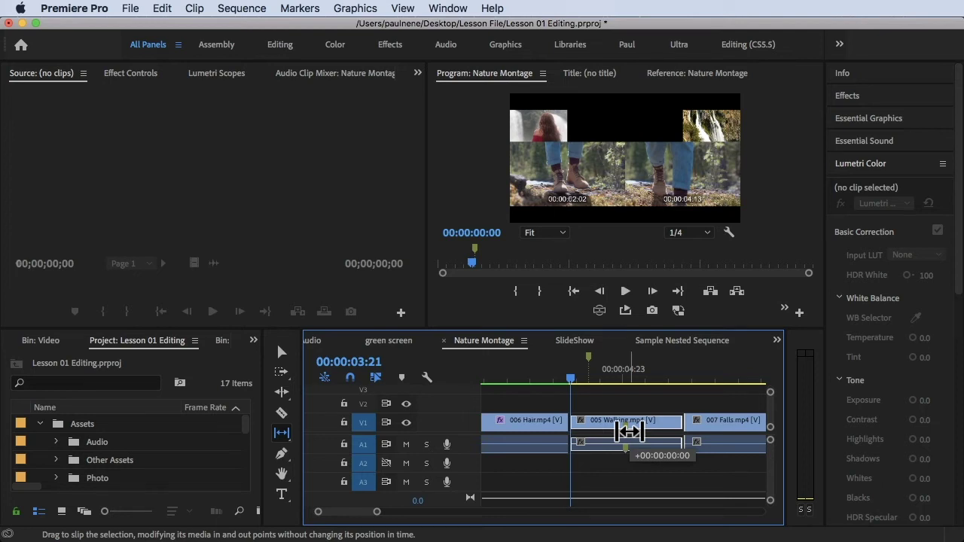
left_click_drag(629, 431, 628, 431)
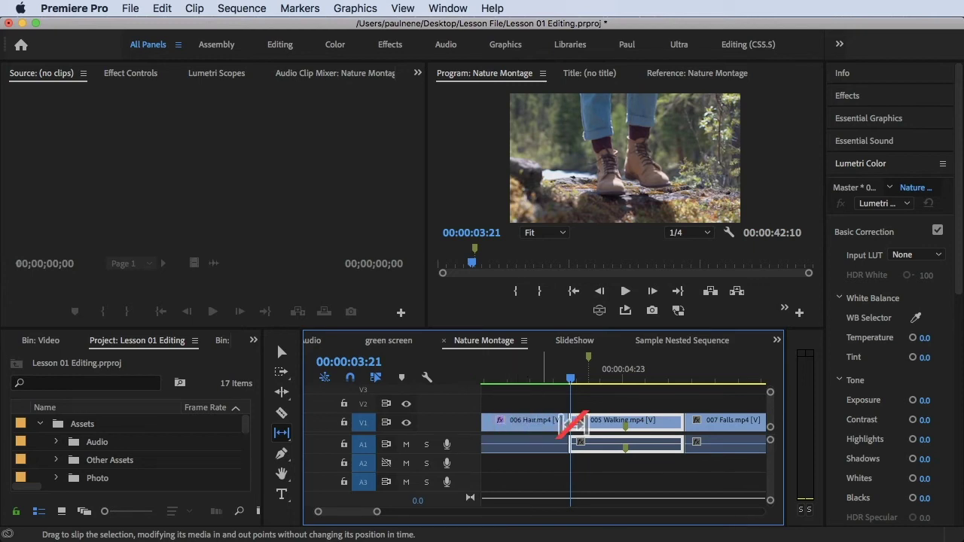
left_click(628, 425)
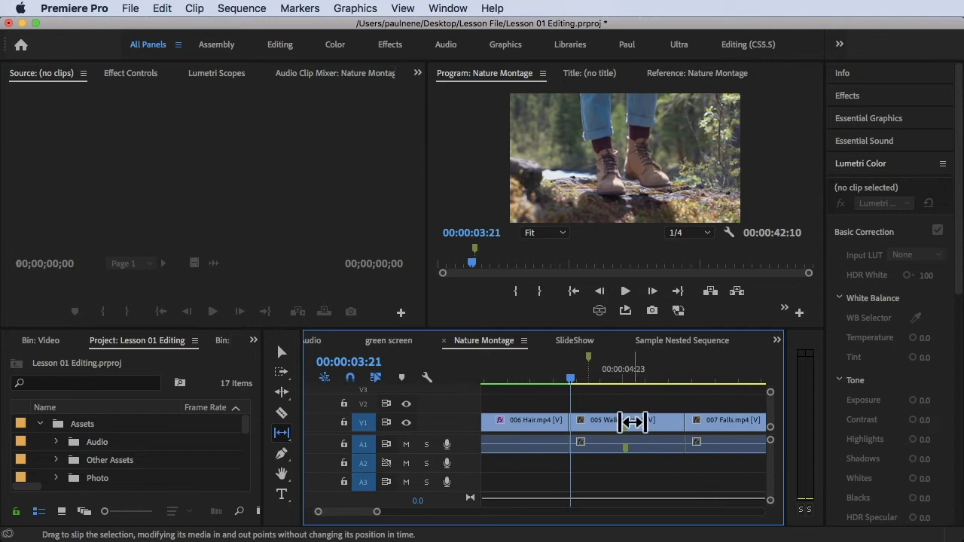
- Slip the 005 Walking clip back and forth until the offset settles at +00:00:01:00
left_click_drag(628, 424, 701, 421)
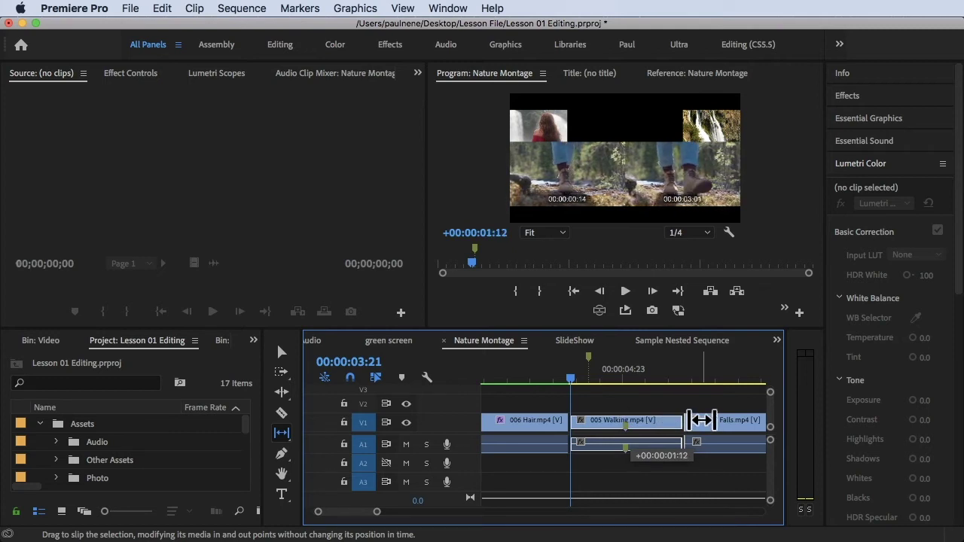
left_click_drag(701, 419, 698, 420)
left_click_drag(697, 325, 714, 129)
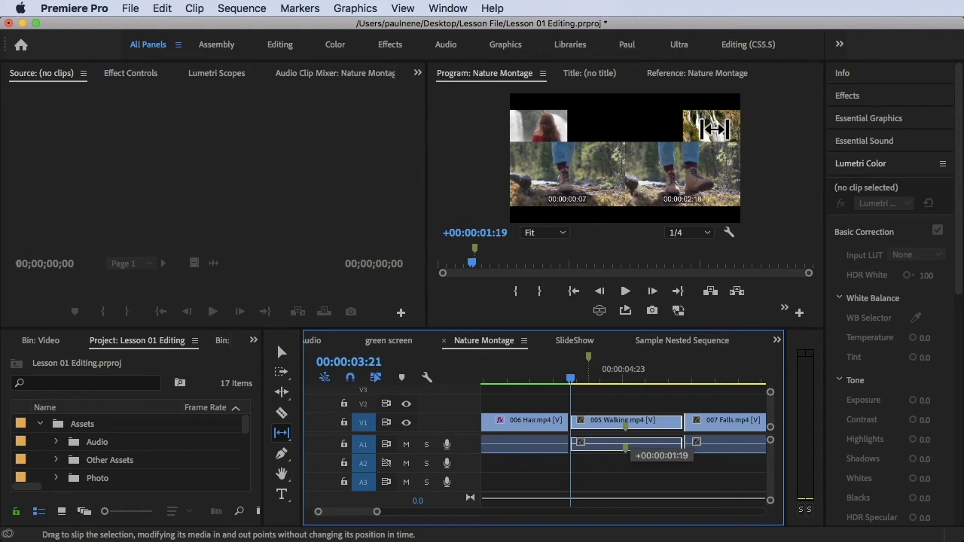
left_click_drag(714, 129, 712, 134)
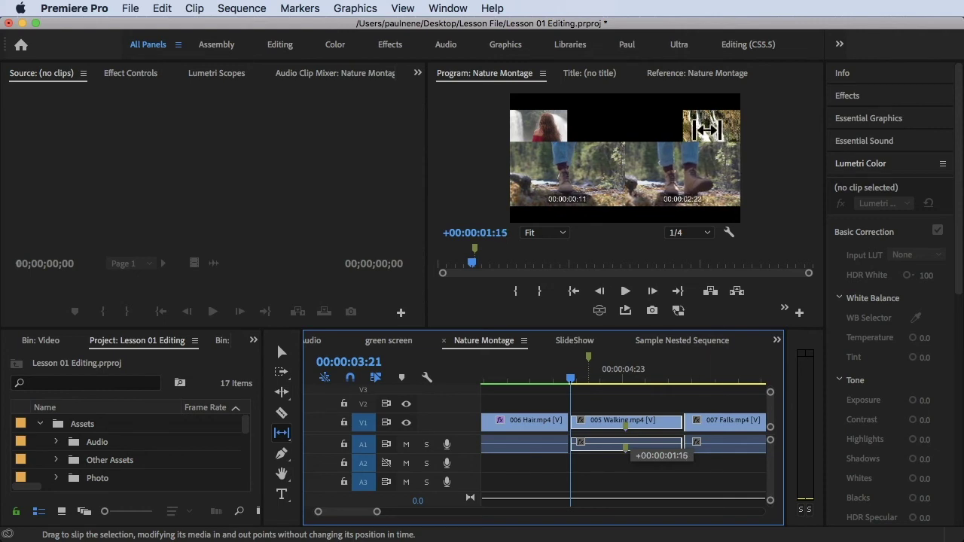
left_click_drag(711, 169, 659, 191)
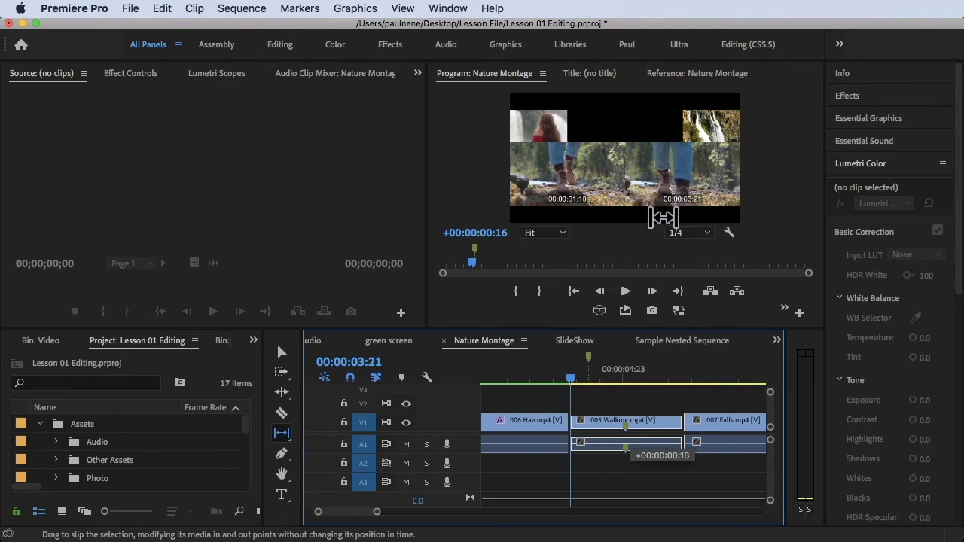
left_click_drag(662, 218, 595, 425)
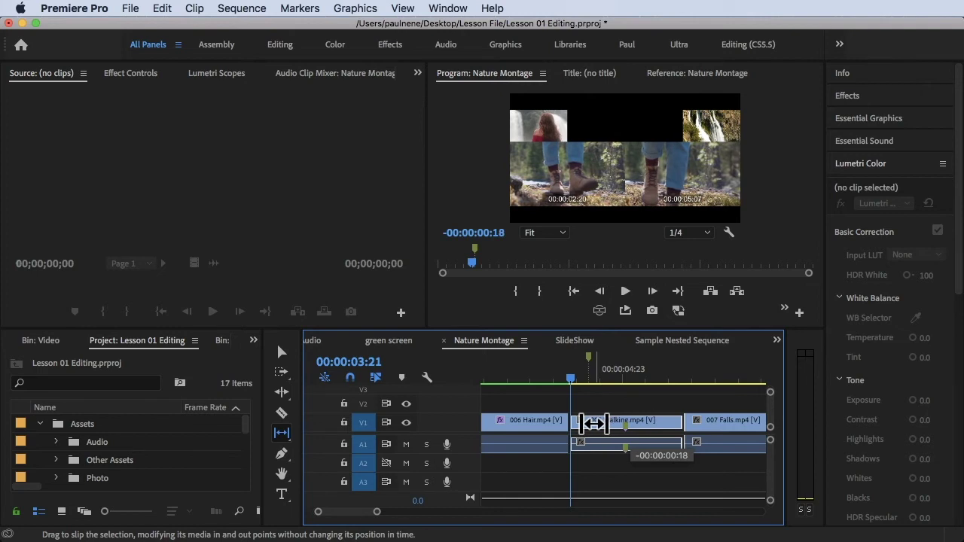
left_click_drag(592, 424, 681, 423)
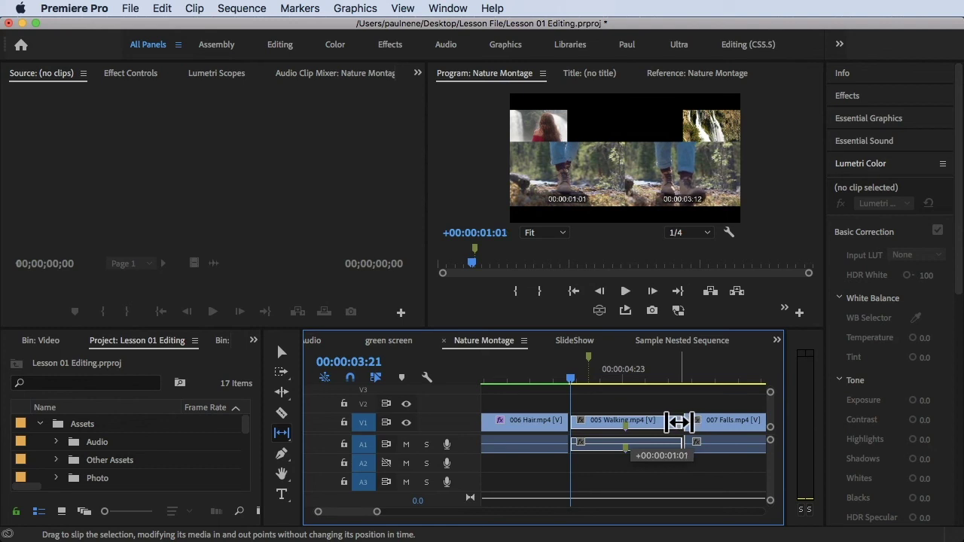
left_click_drag(679, 422, 592, 426)
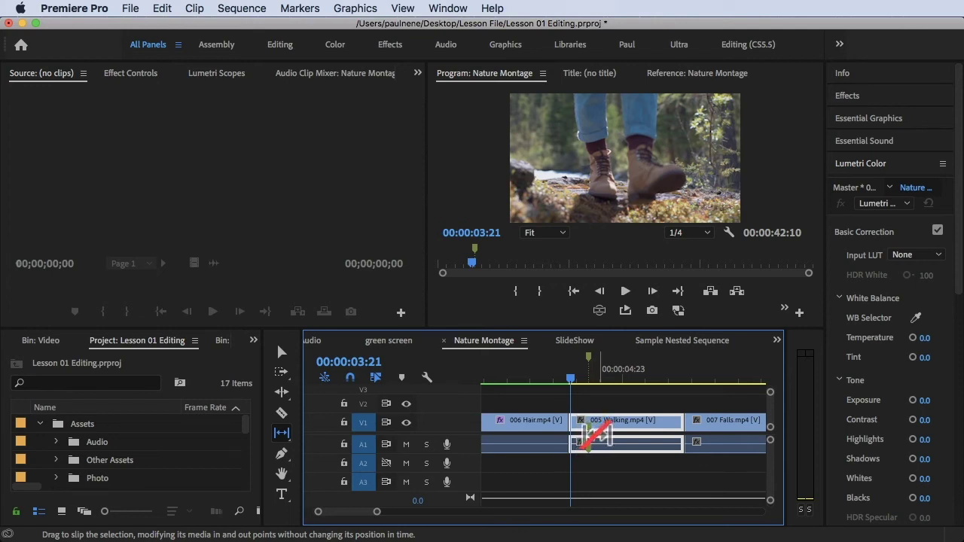
- Zoom in, deselect the Walking clip, park the playhead at 00:00:04:06, then zoom out
key("=")
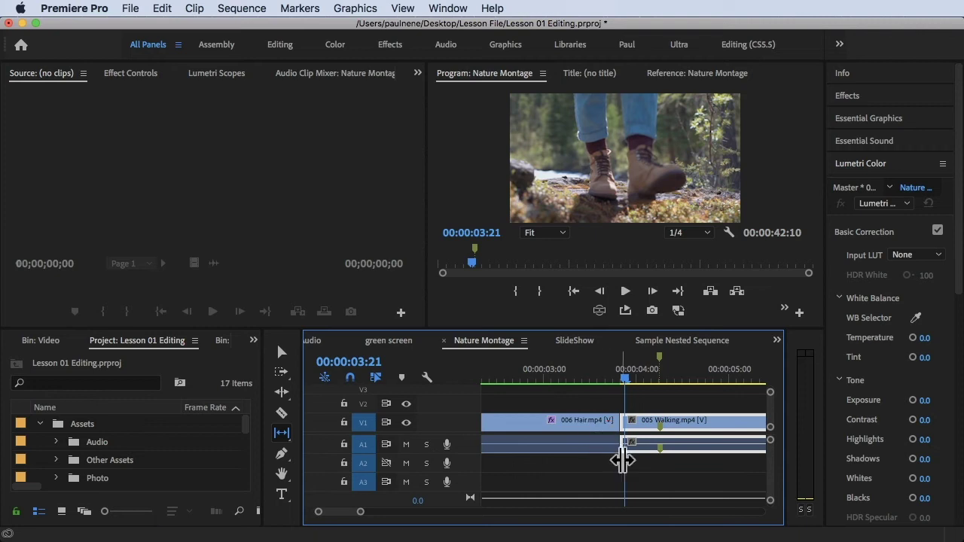
scroll(651, 472, "right", 3)
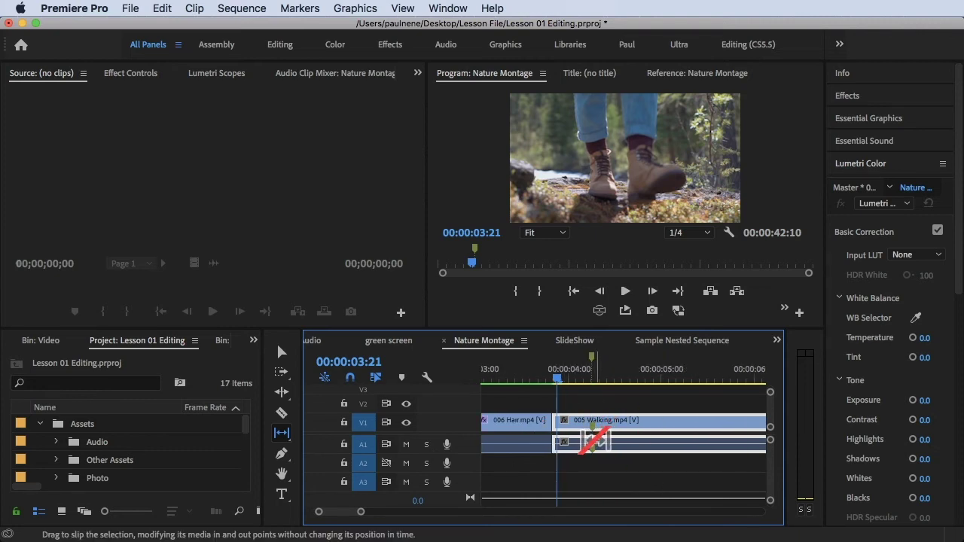
left_click(601, 408)
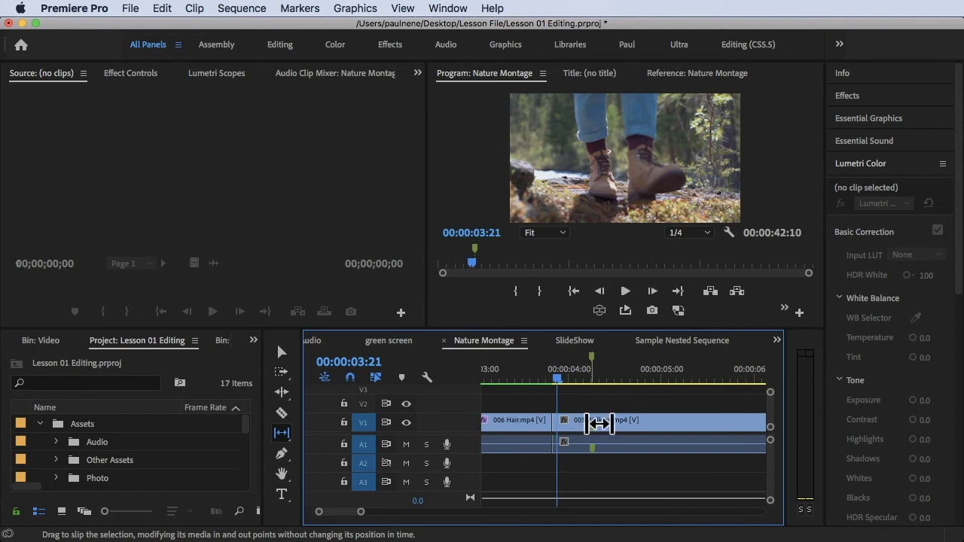
left_click_drag(594, 422, 592, 423)
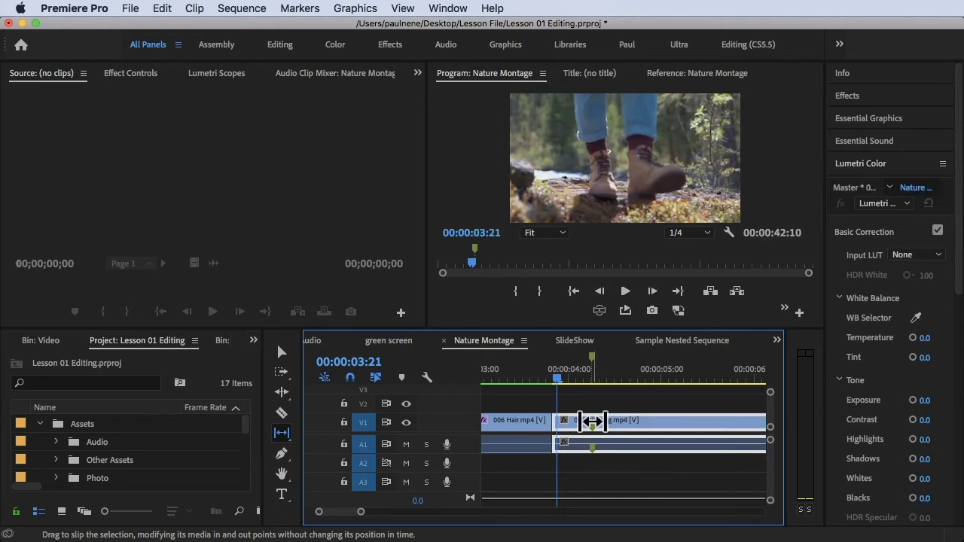
left_click_drag(568, 371, 594, 373)
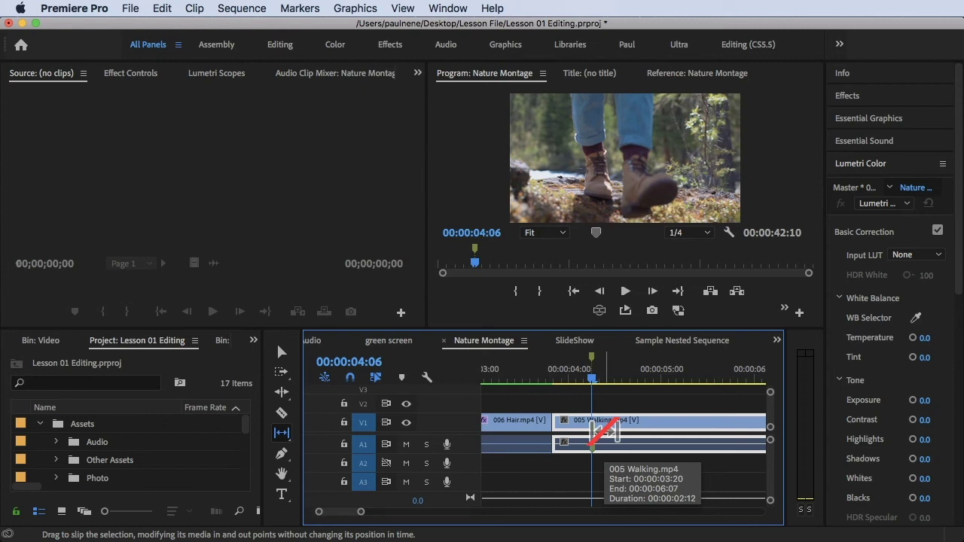
key("minus")
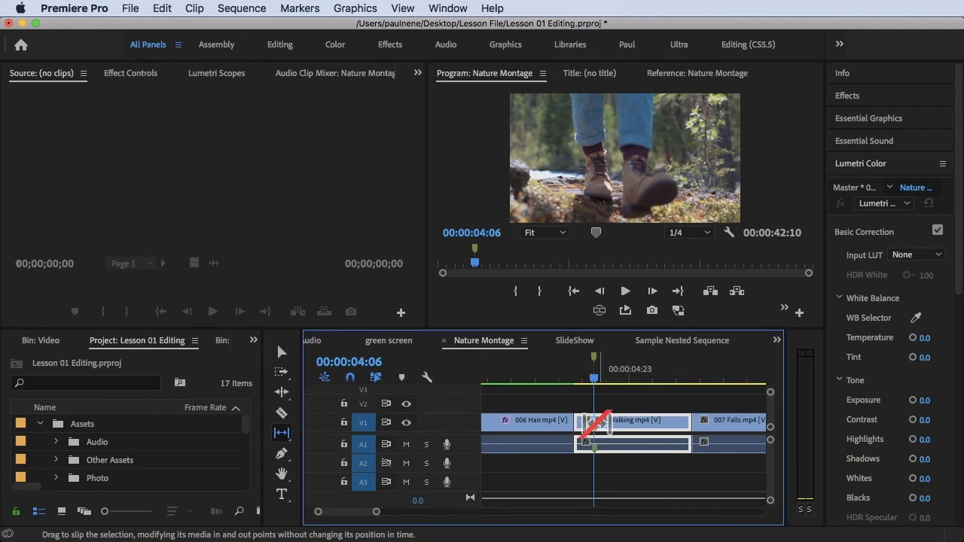
- Set the playhead to 00:00:04:17 and test-slip the Walking clip, leaving it deselected
left_click(617, 379)
left_click(630, 394)
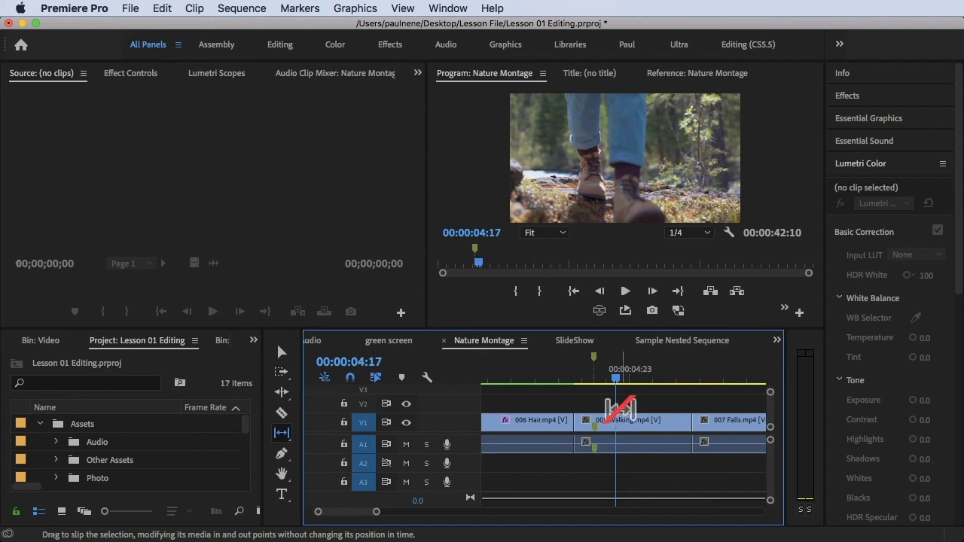
left_click(620, 414)
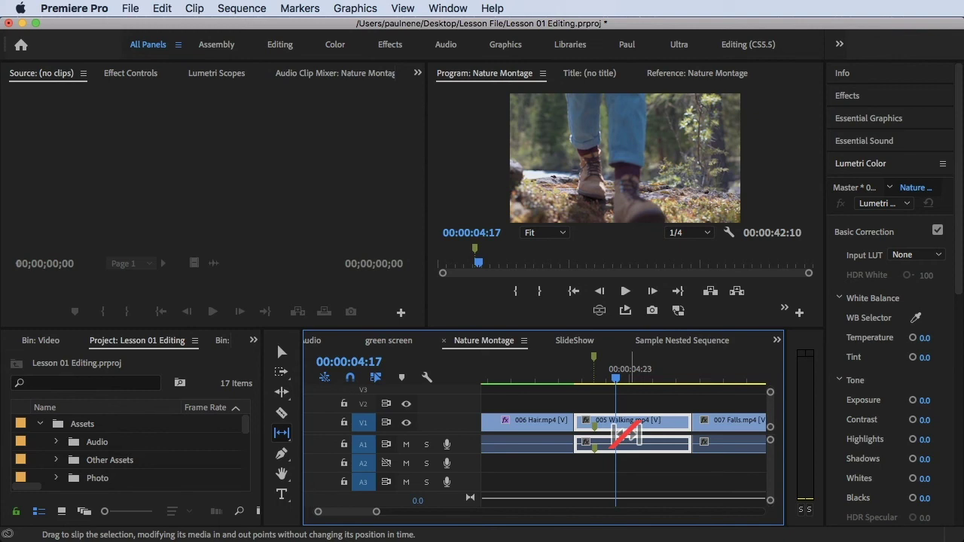
left_click_drag(622, 431, 625, 428)
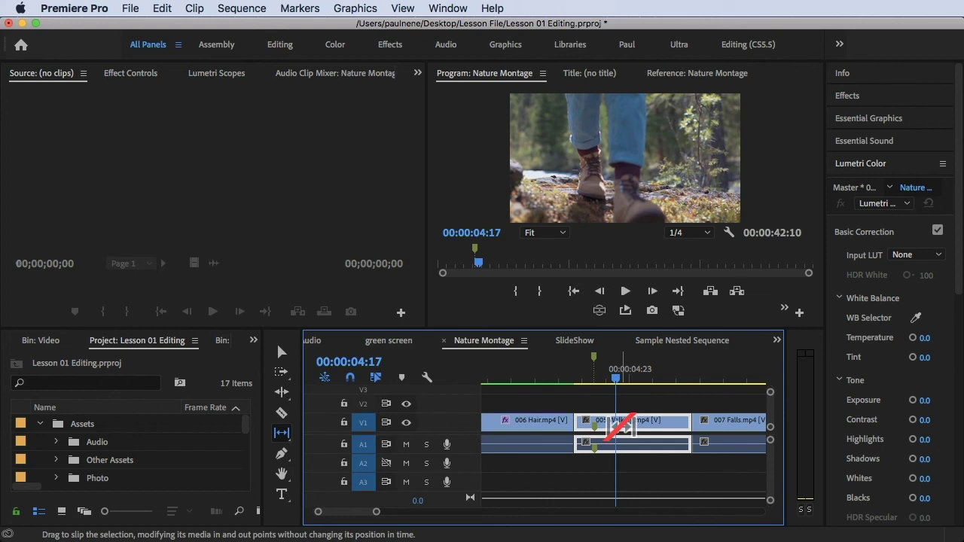
left_click(693, 400)
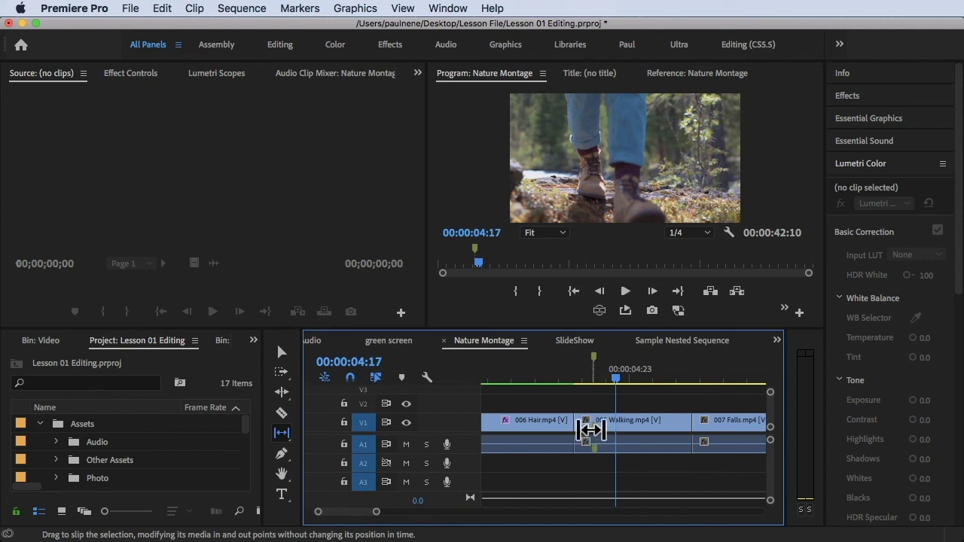
- From 00:00:04:05, zoom in, scrub and play the Walking frames, then zoom out
left_click(593, 379)
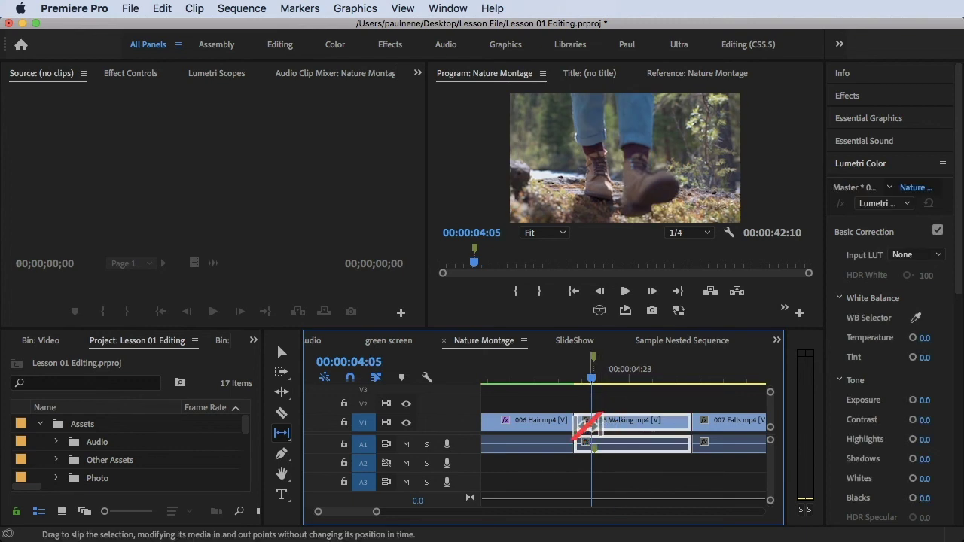
key("=")
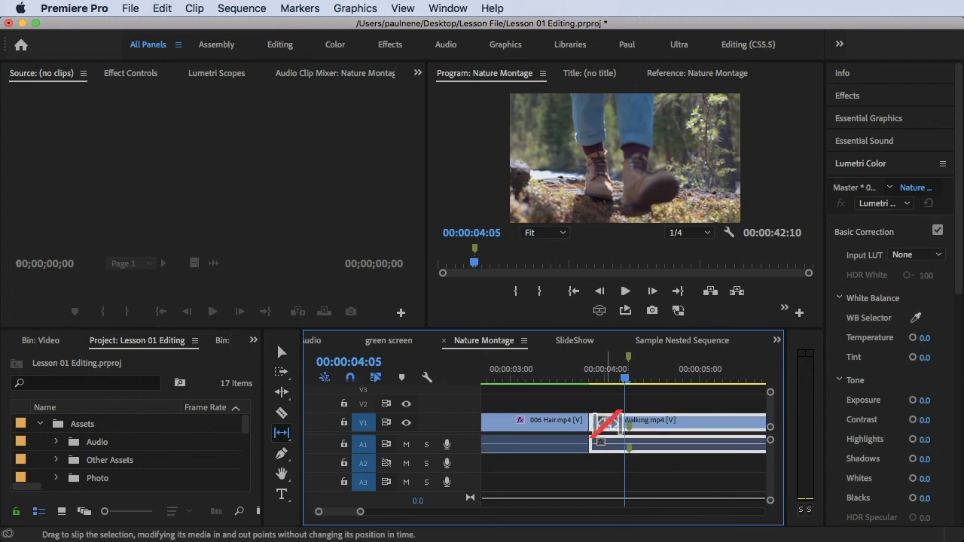
left_click_drag(624, 377, 548, 388)
key("space")
key("space")
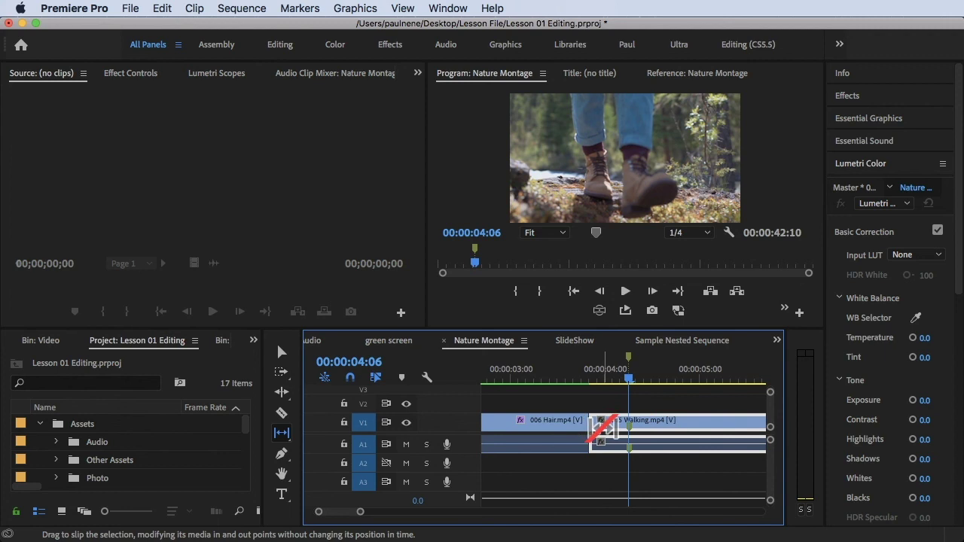
key("minus")
key("minus")
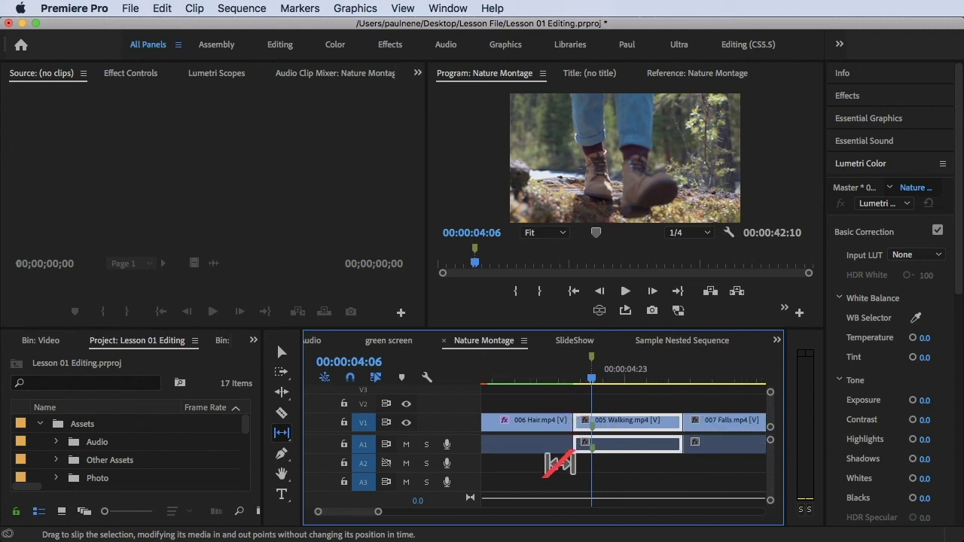